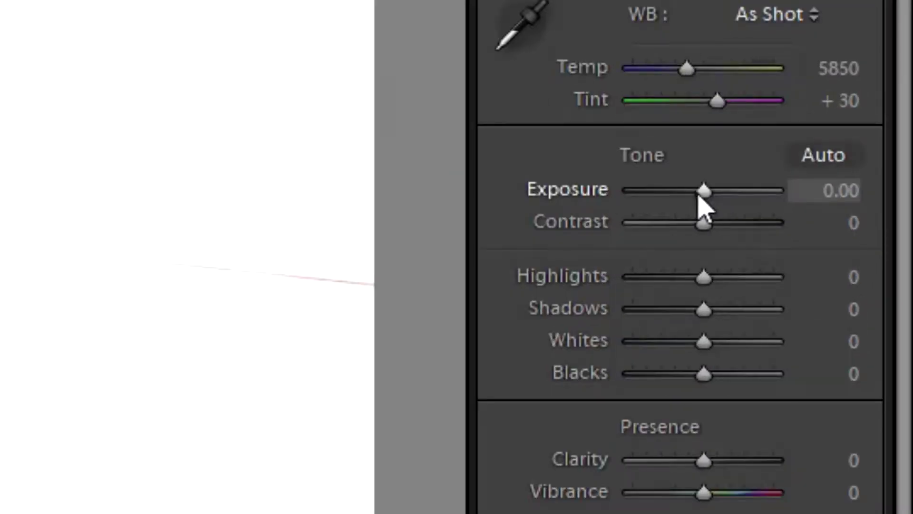
- Lower the photo's Exposure to -3.45 and compare the before and after versions side by side
{"action": "left_click_drag", "start_coordinate": [700, 193], "coordinate": [766, 205]}
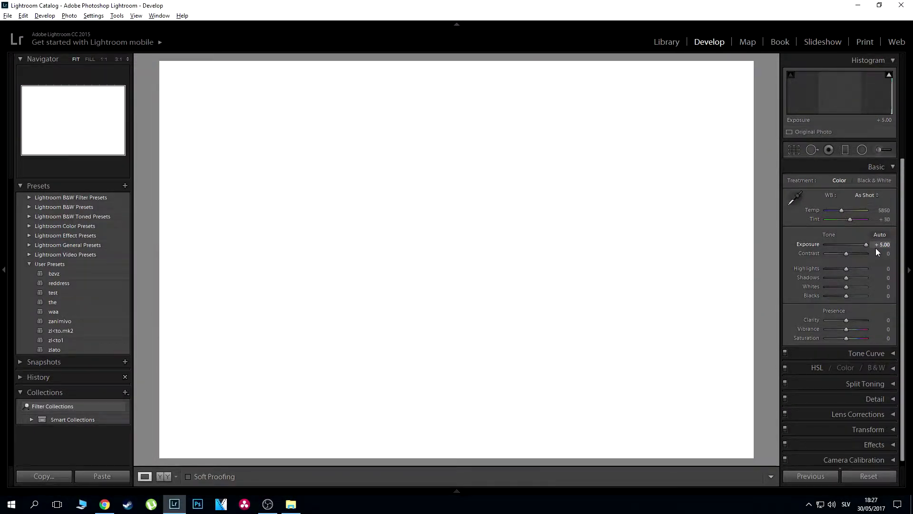
{"action": "left_click_drag", "start_coordinate": [866, 244], "coordinate": [832, 247]}
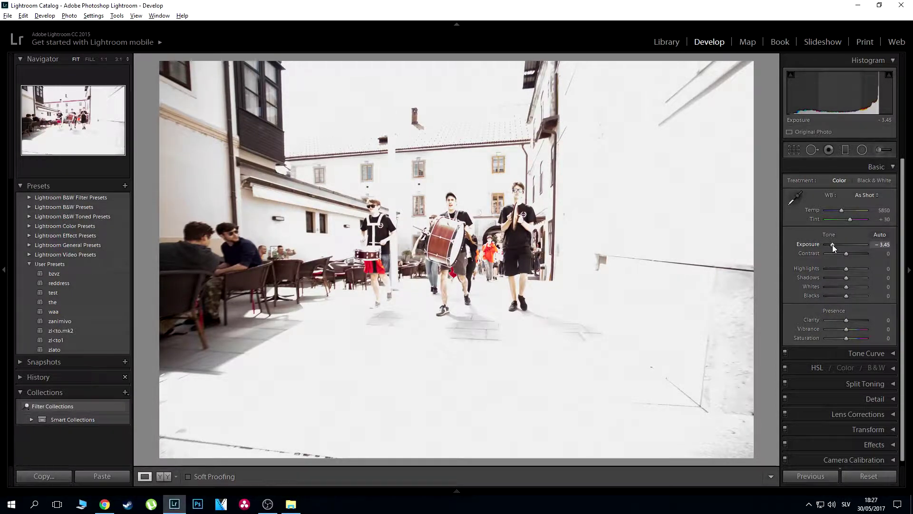
{"action": "key", "text": "y"}
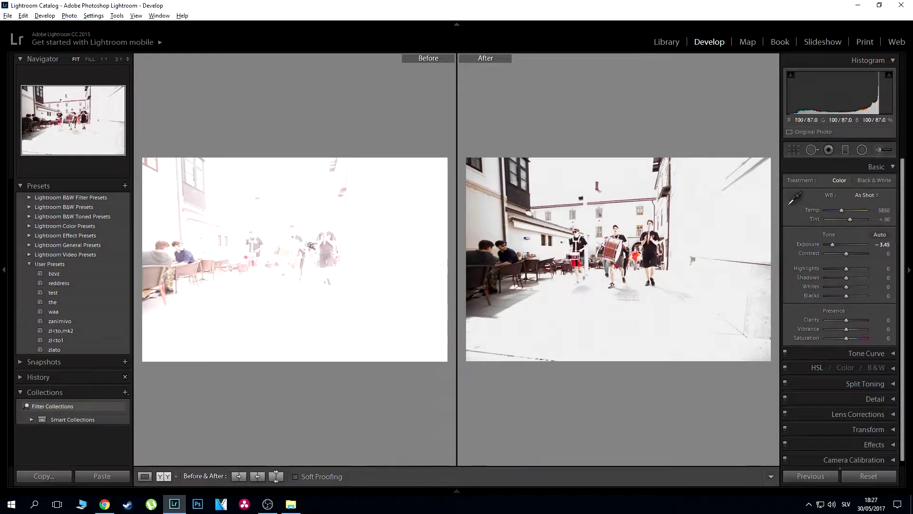
{"action": "key", "text": "y"}
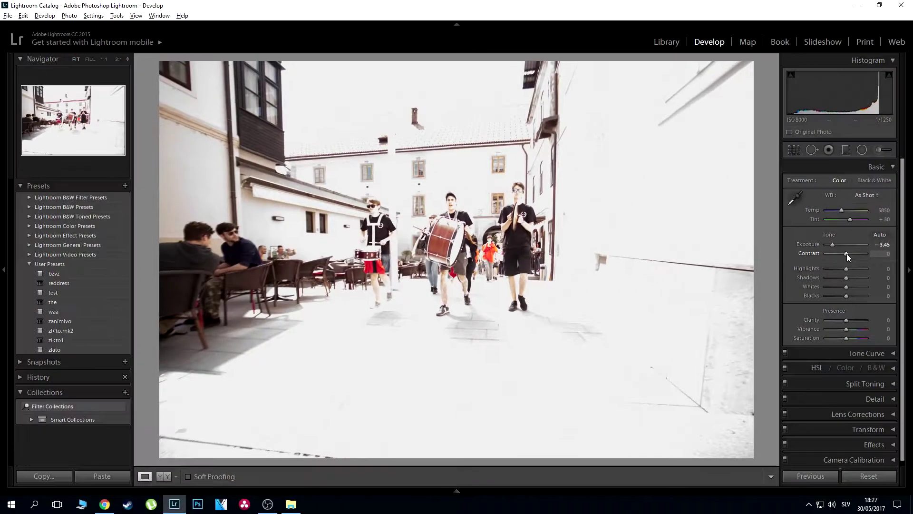
- Try a Contrast of +100 on the photo, and settle on +17
{"action": "left_click_drag", "start_coordinate": [651, 188], "coordinate": [660, 188]}
{"action": "left_click_drag", "start_coordinate": [848, 253], "coordinate": [869, 253]}
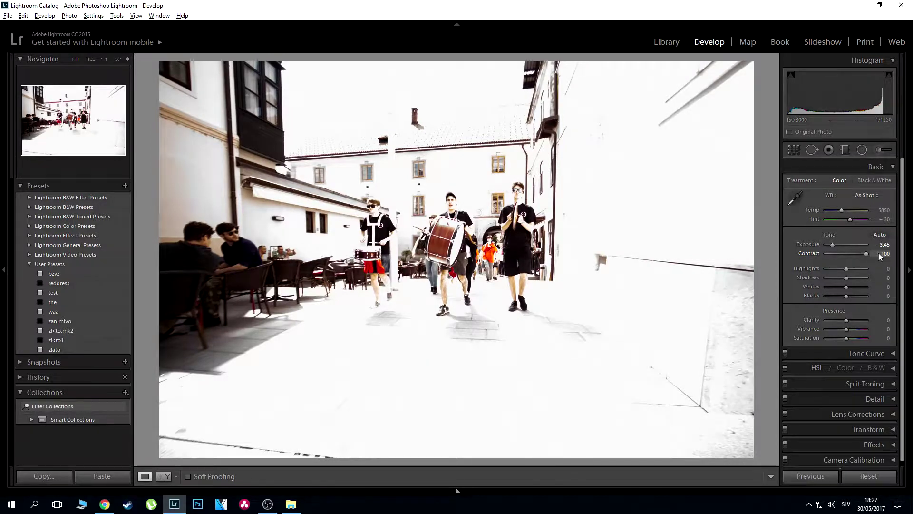
{"action": "mouse_move", "coordinate": [867, 254]}
{"action": "left_mouse_down"}
{"action": "mouse_move", "coordinate": [821, 256]}
{"action": "mouse_move", "coordinate": [852, 256]}
{"action": "left_mouse_up"}
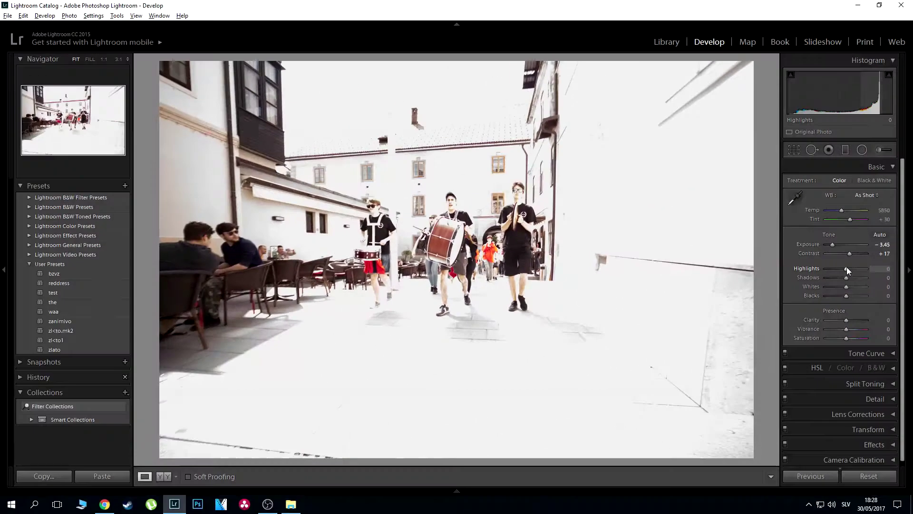
- Set Highlights to -24 and Shadows to -45 for the street photo
{"action": "left_click_drag", "start_coordinate": [671, 162], "coordinate": [575, 157]}
{"action": "left_click_drag", "start_coordinate": [826, 269], "coordinate": [842, 269]}
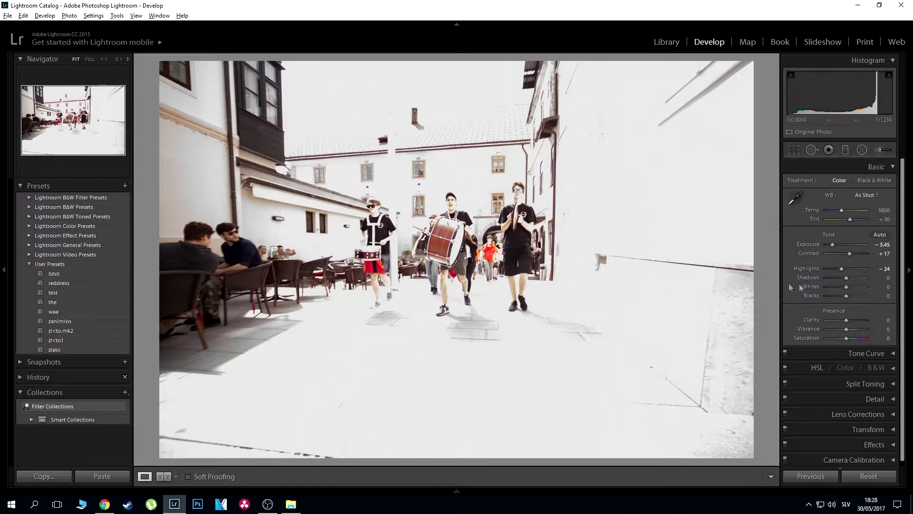
{"action": "mouse_move", "coordinate": [846, 277]}
{"action": "left_mouse_down"}
{"action": "mouse_move", "coordinate": [869, 278]}
{"action": "mouse_move", "coordinate": [813, 284]}
{"action": "mouse_move", "coordinate": [857, 281]}
{"action": "left_mouse_up"}
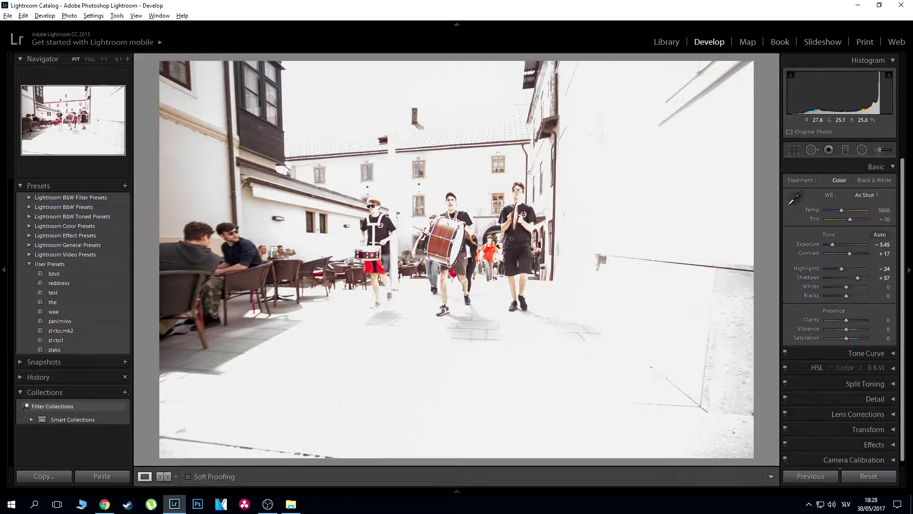
{"action": "left_click_drag", "start_coordinate": [859, 280], "coordinate": [839, 275]}
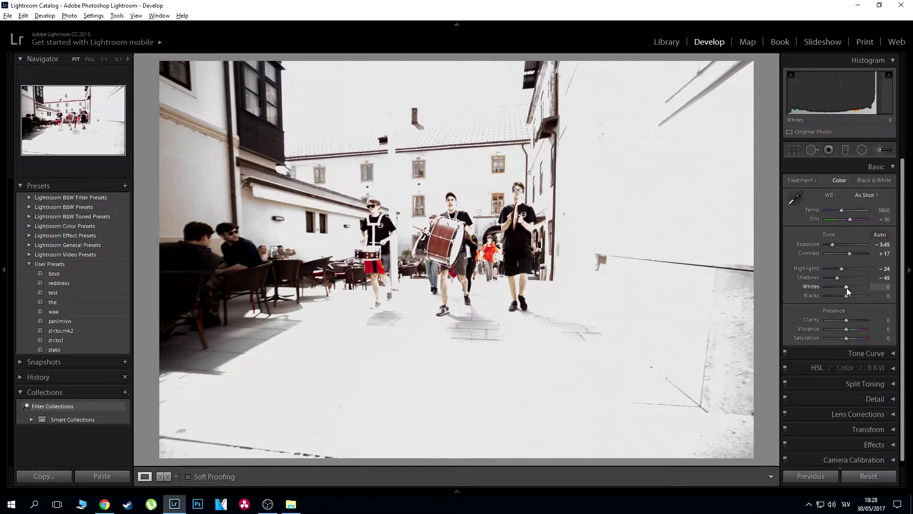
- Raise Whites to +55 while checking the highlight clipping preview
{"action": "left_click", "coordinate": [846, 287], "text": "alt"}
{"action": "left_click", "coordinate": [846, 288], "text": "alt"}
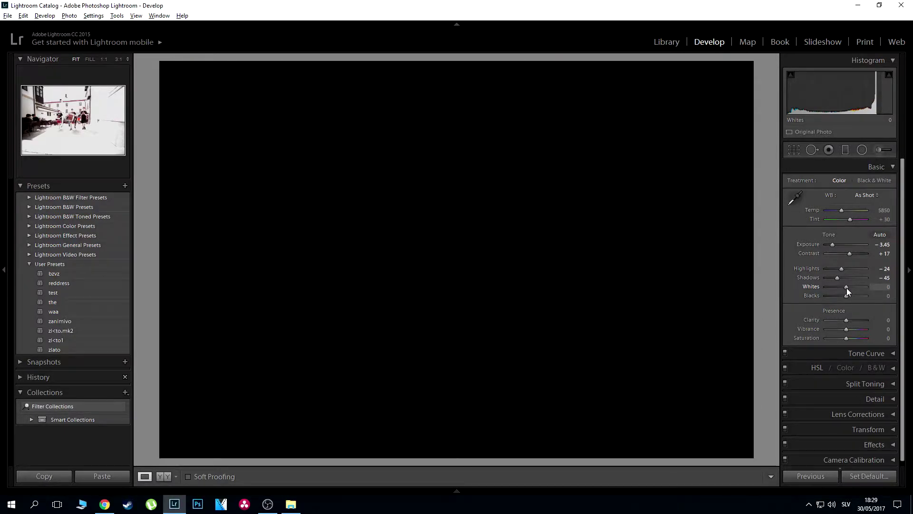
{"action": "left_click_drag", "start_coordinate": [847, 287], "coordinate": [857, 282]}
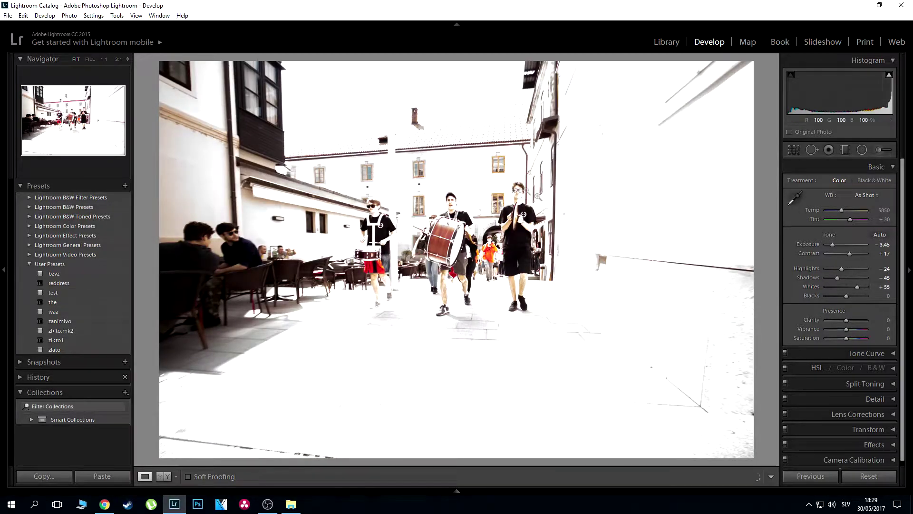
{"action": "left_click_drag", "start_coordinate": [858, 287], "coordinate": [858, 288]}
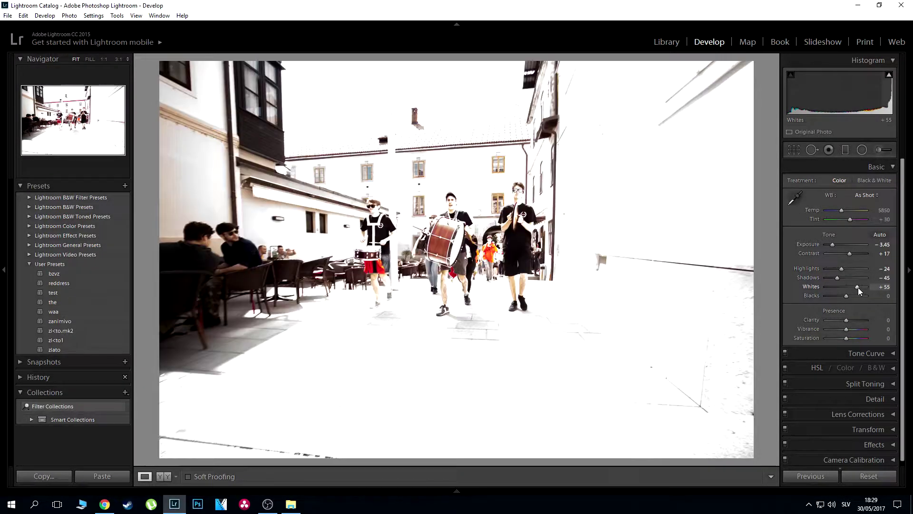
- Lower Blacks to -36 while checking the shadow clipping preview
{"action": "key", "text": "alt"}
{"action": "mouse_move", "coordinate": [845, 296]}
{"action": "left_mouse_down"}
{"action": "mouse_move", "coordinate": [800, 298]}
{"action": "mouse_move", "coordinate": [838, 295]}
{"action": "left_mouse_up"}
{"action": "key", "text": "alt"}
{"action": "key", "text": "alt"}
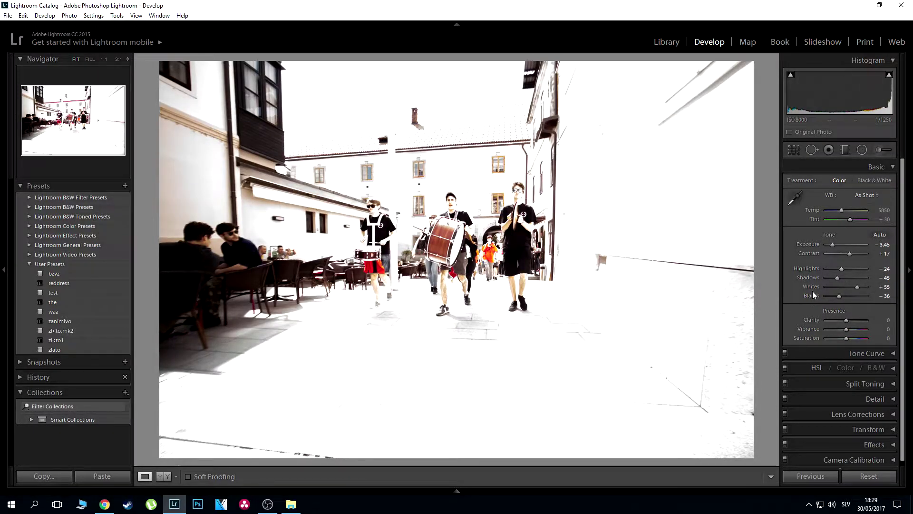
- Set Whites automatically, and fine-tune the value to +57 using the clipping preview
{"action": "key", "text": "shift"}
{"action": "double_click", "coordinate": [810, 285], "text": "shift"}
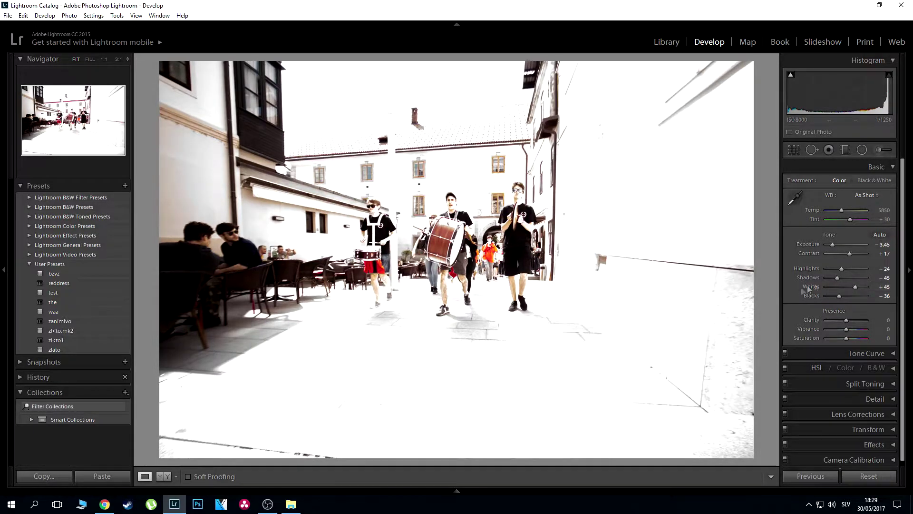
{"action": "key", "text": "alt"}
{"action": "mouse_move", "coordinate": [854, 286]}
{"action": "left_mouse_down"}
{"action": "mouse_move", "coordinate": [870, 285]}
{"action": "mouse_move", "coordinate": [856, 281]}
{"action": "left_mouse_up"}
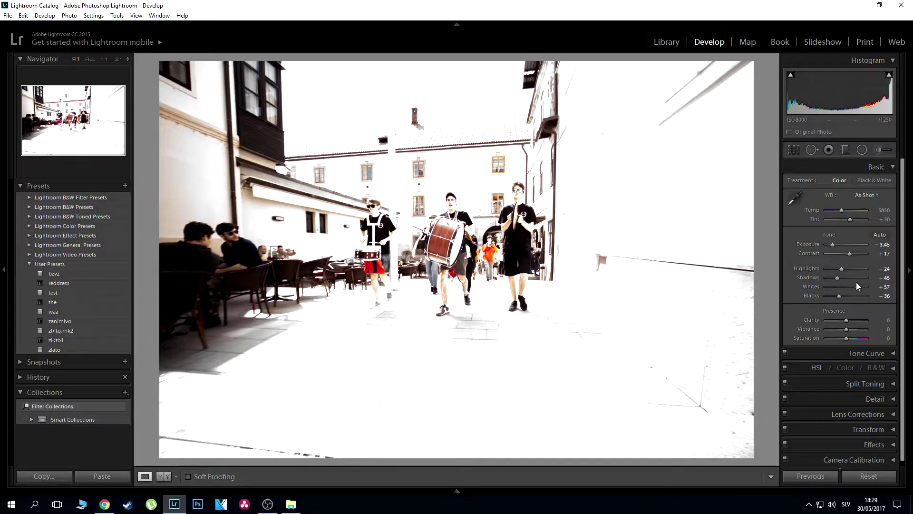
{"action": "key", "text": "alt"}
- Set Blacks automatically, and fine-tune the value to -40 using the clipping preview
{"action": "key", "text": "shift"}
{"action": "double_click", "coordinate": [807, 294], "text": "shift"}
{"action": "key", "text": "alt"}
{"action": "left_click_drag", "start_coordinate": [841, 296], "coordinate": [835, 296]}
- Try a Clarity of +100 on the photo, and reduce it to +33
{"action": "left_click_drag", "start_coordinate": [845, 319], "coordinate": [880, 322]}
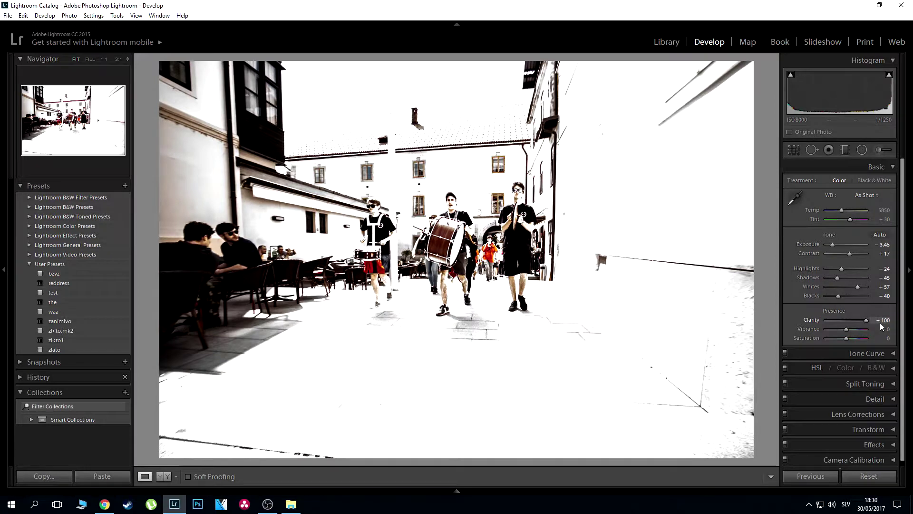
{"action": "mouse_move", "coordinate": [863, 326]}
{"action": "left_mouse_down"}
{"action": "mouse_move", "coordinate": [822, 325]}
{"action": "mouse_move", "coordinate": [868, 319]}
{"action": "left_mouse_up"}
{"action": "left_click_drag", "start_coordinate": [866, 319], "coordinate": [852, 322]}
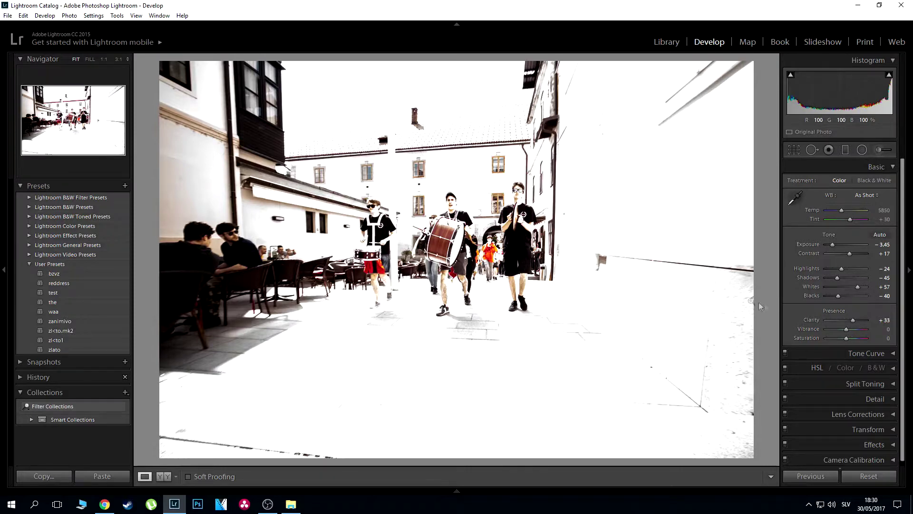
- Try Vibrance at +100 and -2 with the building windows magnified, then reset Vibrance to 0 and try the Saturation adjustment
{"action": "left_click_drag", "start_coordinate": [855, 333], "coordinate": [883, 335]}
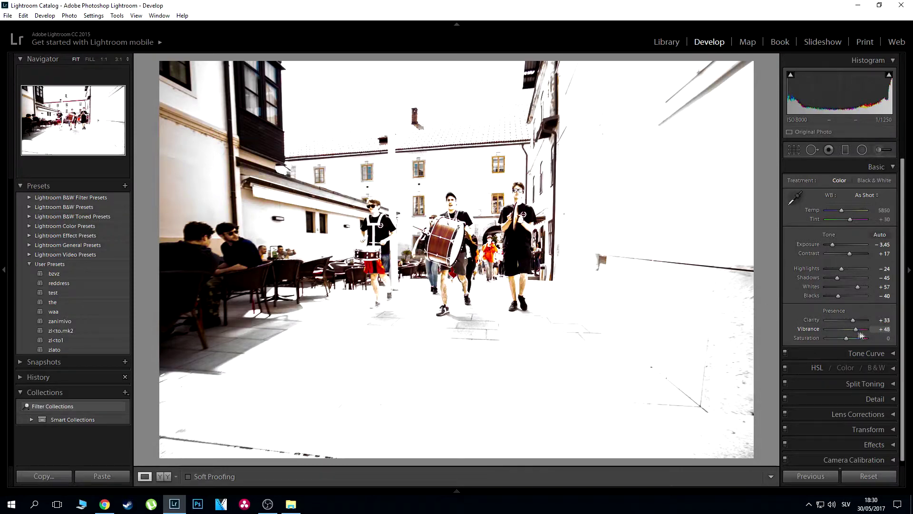
{"action": "left_click", "coordinate": [413, 176]}
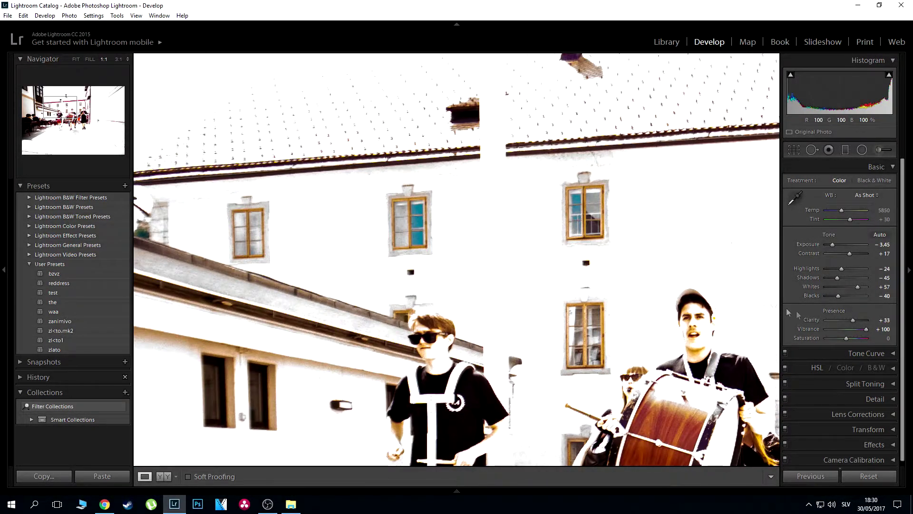
{"action": "left_click_drag", "start_coordinate": [867, 329], "coordinate": [845, 333]}
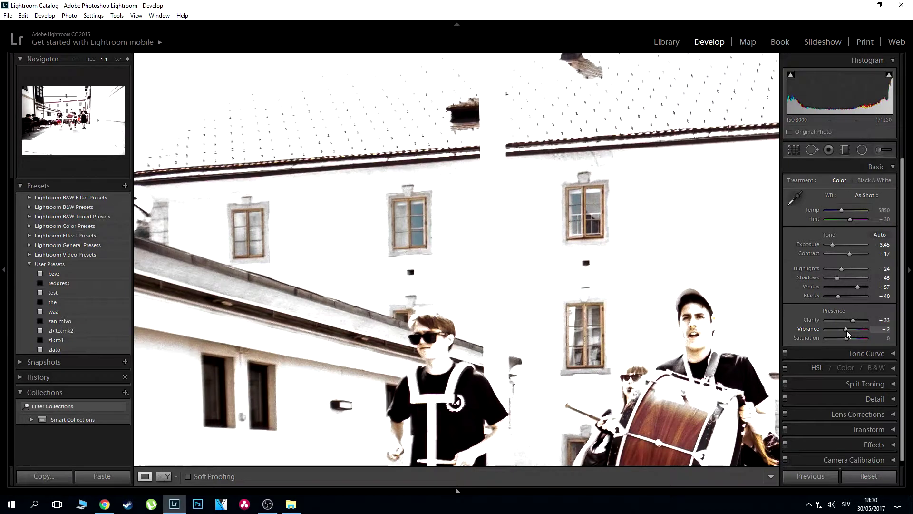
{"action": "double_click", "coordinate": [847, 329]}
{"action": "mouse_move", "coordinate": [845, 337]}
{"action": "left_mouse_down"}
{"action": "mouse_move", "coordinate": [886, 338]}
{"action": "mouse_move", "coordinate": [846, 340]}
{"action": "left_mouse_up"}
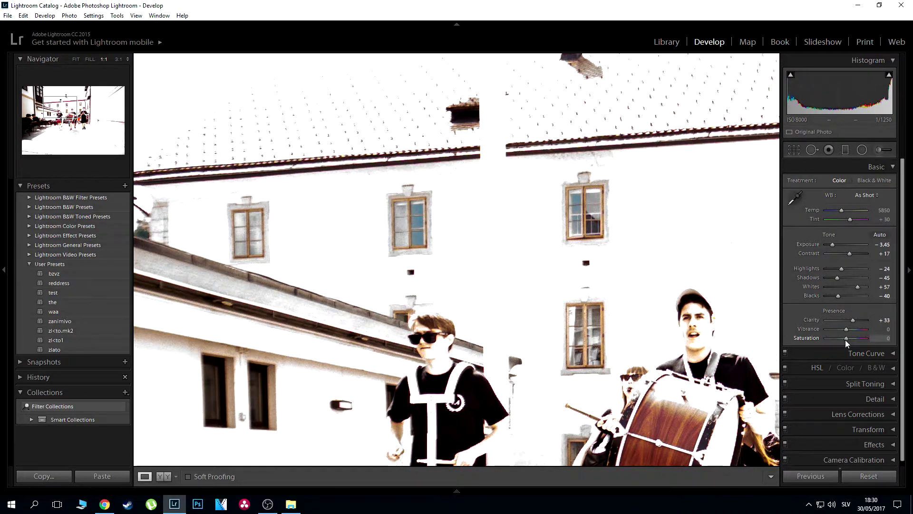
{"action": "left_click", "coordinate": [677, 258]}
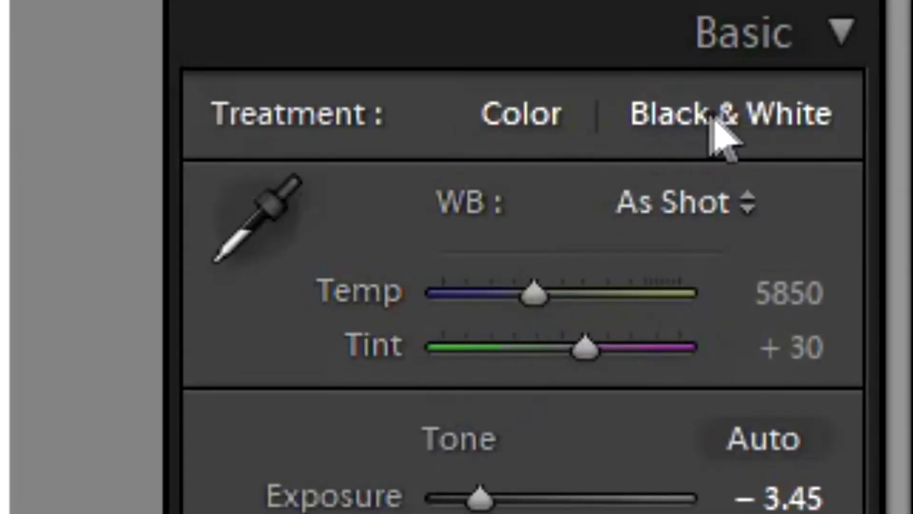
- Convert the photo to the Black & White treatment, switching back to Color once for comparison
{"action": "left_click", "coordinate": [810, 119]}
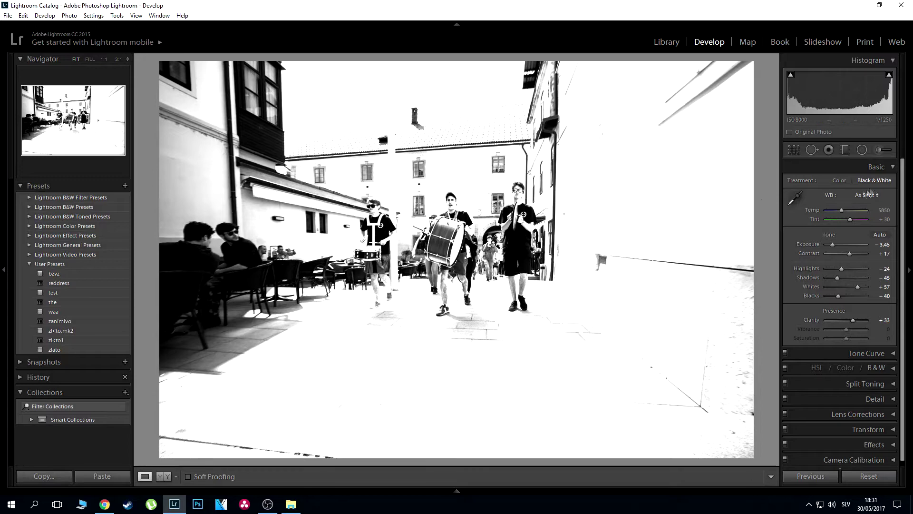
{"action": "left_click", "coordinate": [839, 180]}
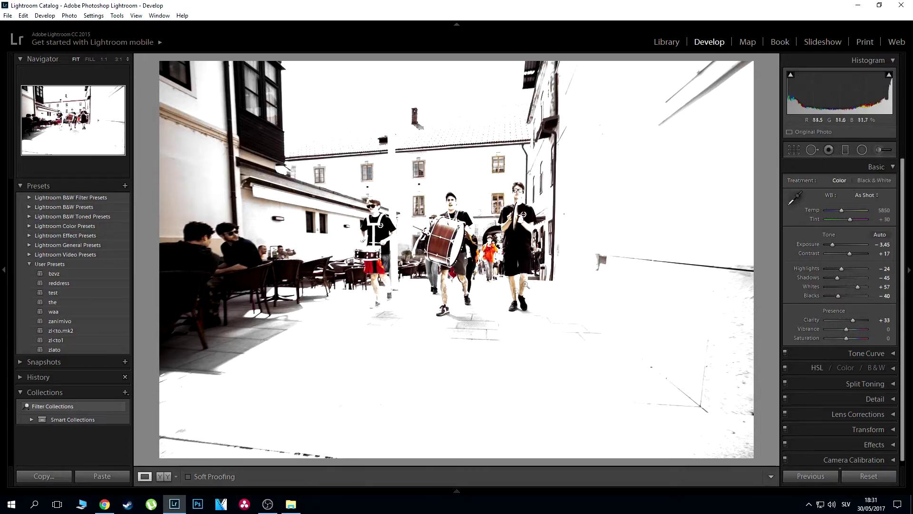
{"action": "left_click", "coordinate": [866, 181]}
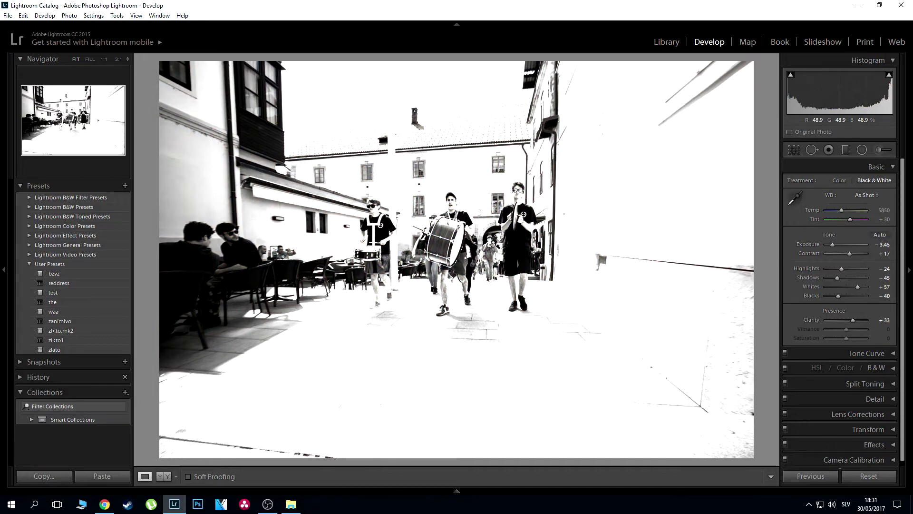